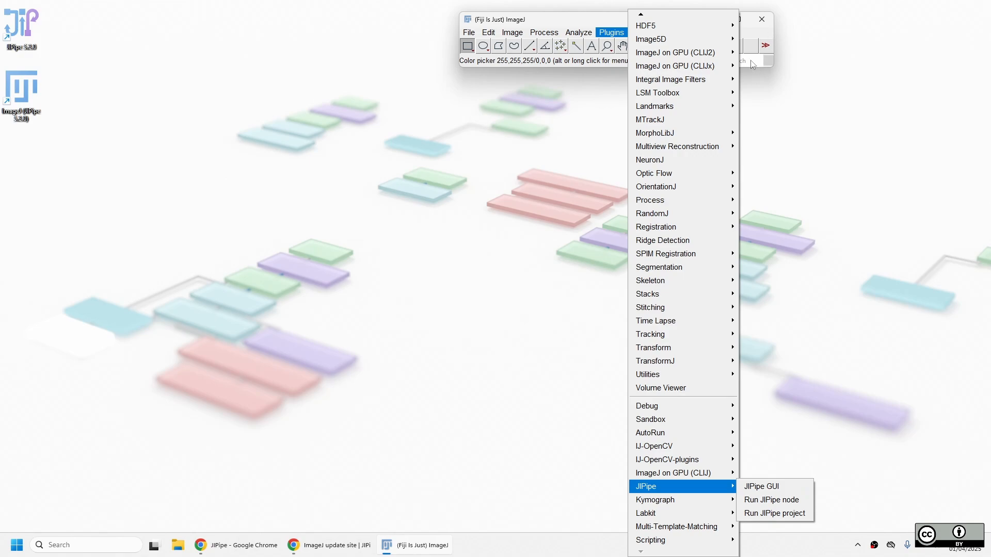
Search Fiji for 'jipipe' to find the JIPipe GUI command, and dismiss the Console warnings.
{"action": "left_click", "coordinate": [752, 61]}
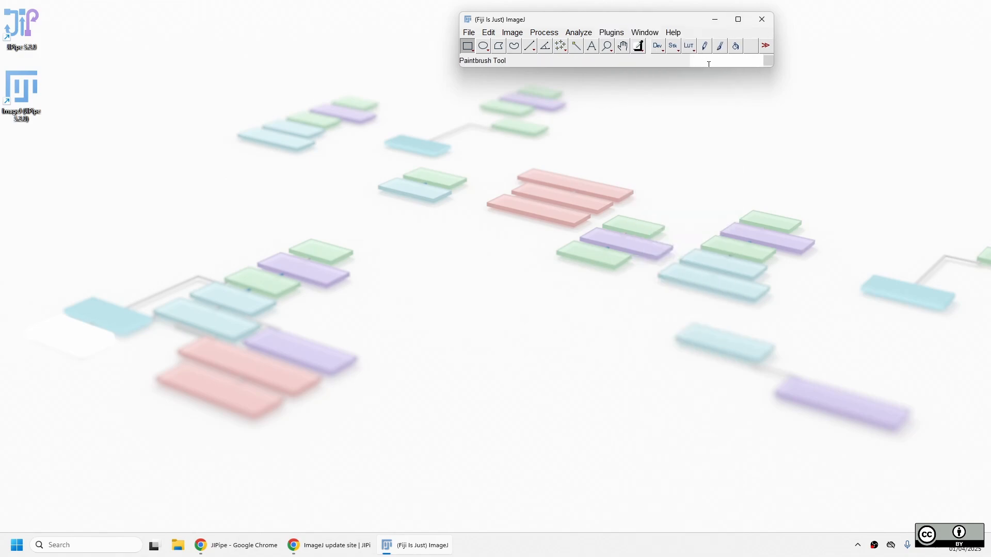
{"action": "type", "text": "jipipe"}
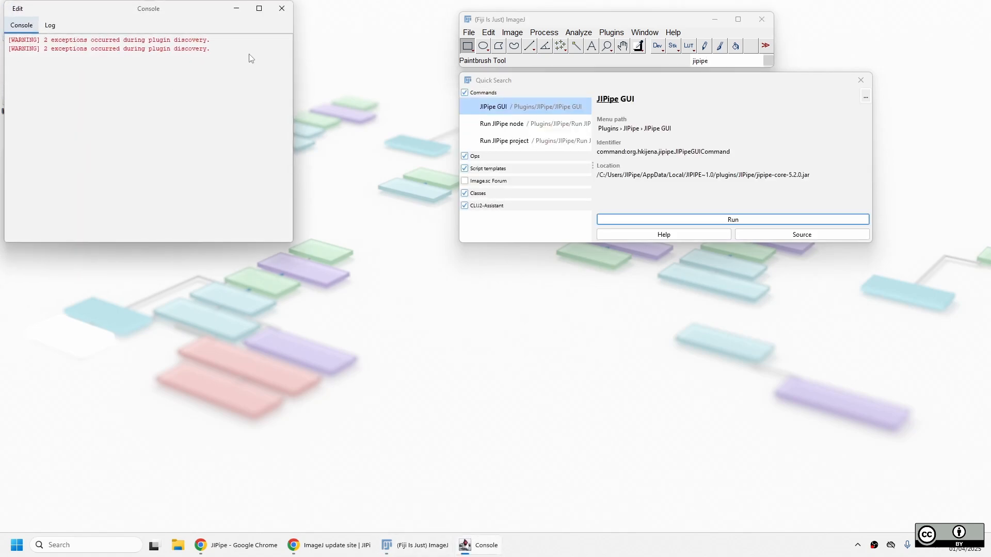
{"action": "left_click", "coordinate": [281, 9]}
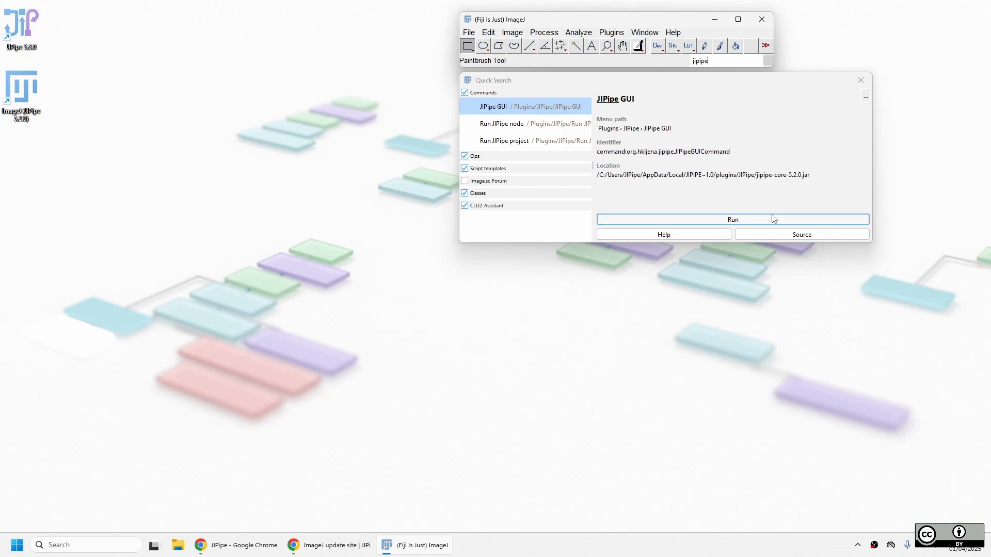
Launch JIPipe GUI, then advance the slideshow to the Author information setup slide with laser pointer on.
{"action": "left_click", "coordinate": [732, 222]}
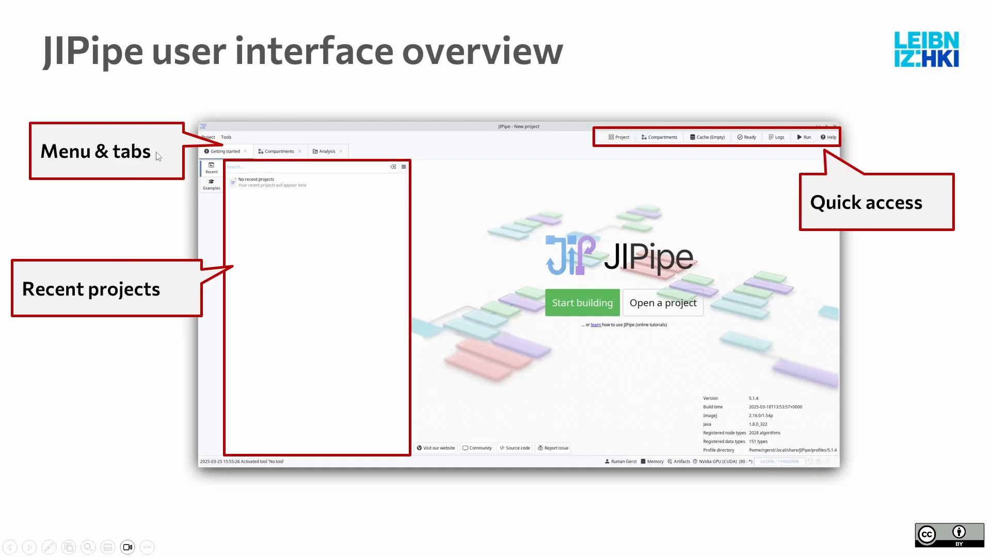
{"action": "key", "text": "ctrl+l"}
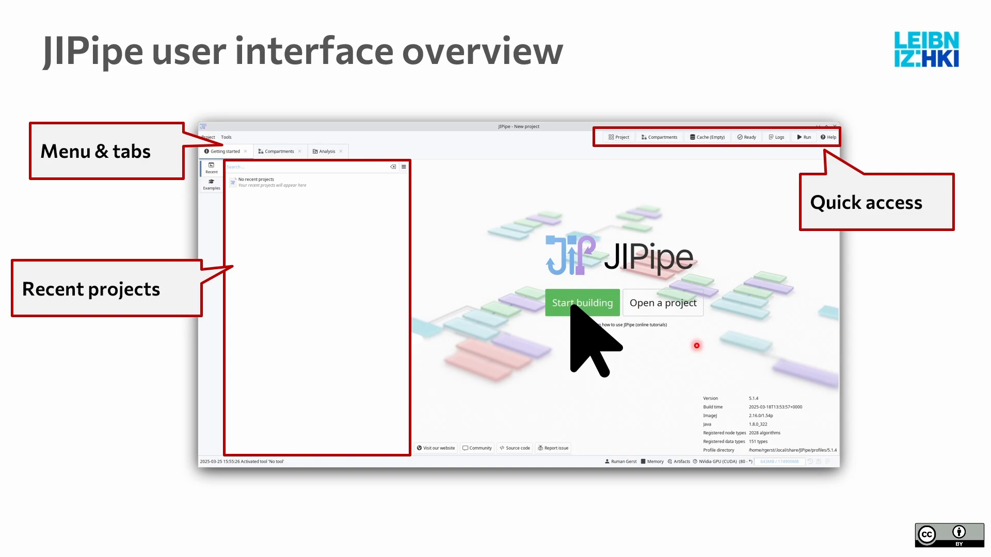
{"action": "key", "text": "Right"}
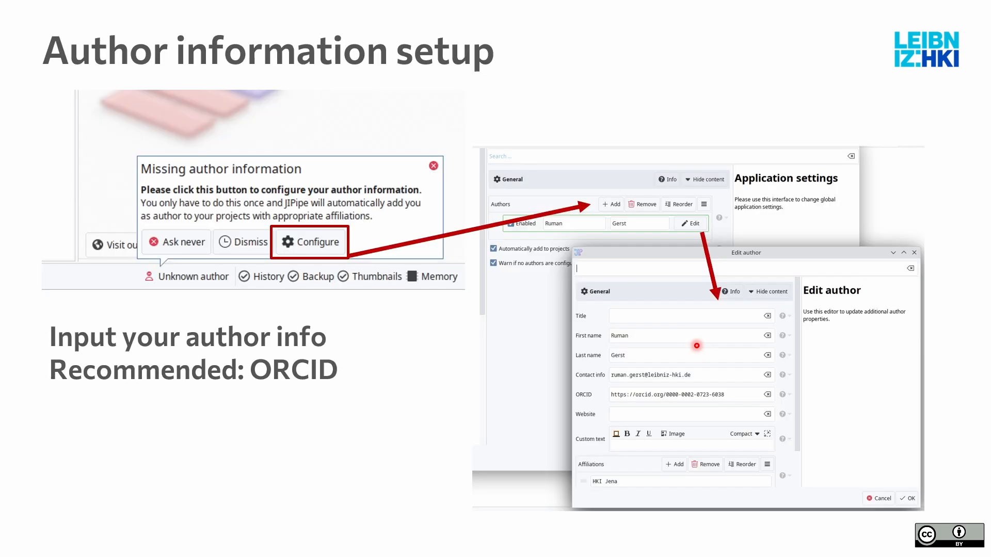
Switch to the virtual desktop showing JIPipe's Getting started page and its missing-author prompt.
{"action": "key", "text": "ctrl+super+Right"}
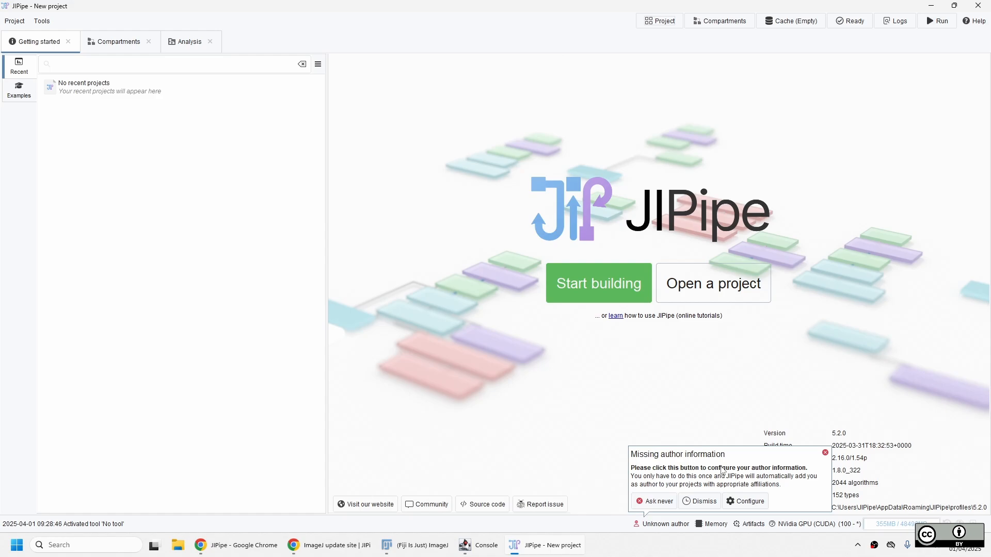
Add a project author with the user's first and last name, and open its Edit author dialog.
{"action": "left_click", "coordinate": [753, 504]}
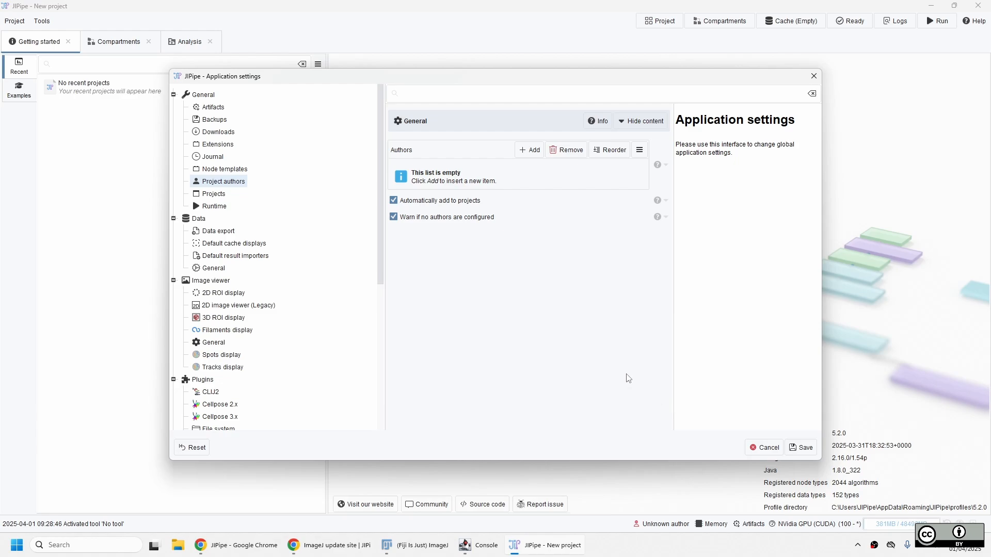
{"action": "left_click", "coordinate": [533, 157]}
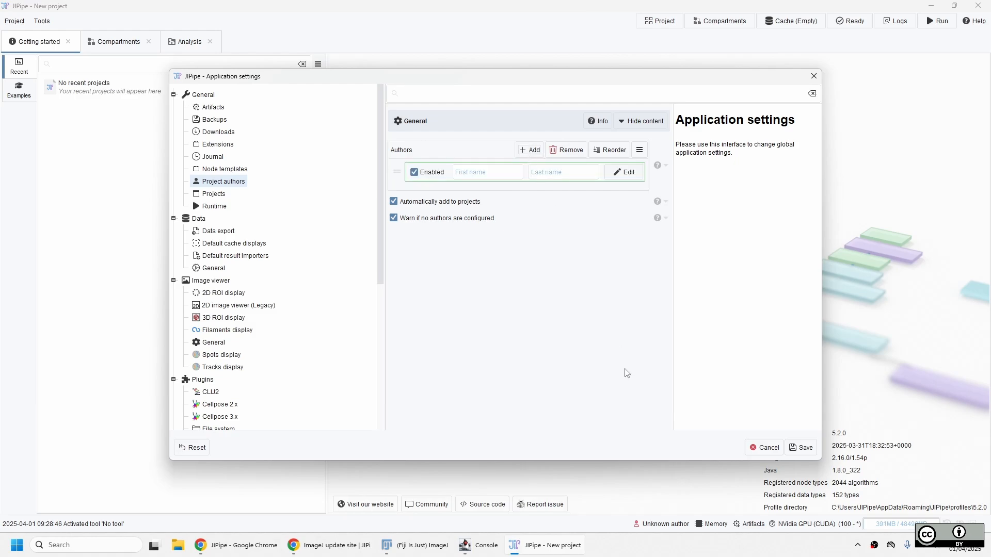
{"action": "left_click", "coordinate": [462, 172]}
{"action": "key", "text": "Tab"}
{"action": "left_click", "coordinate": [627, 173]}
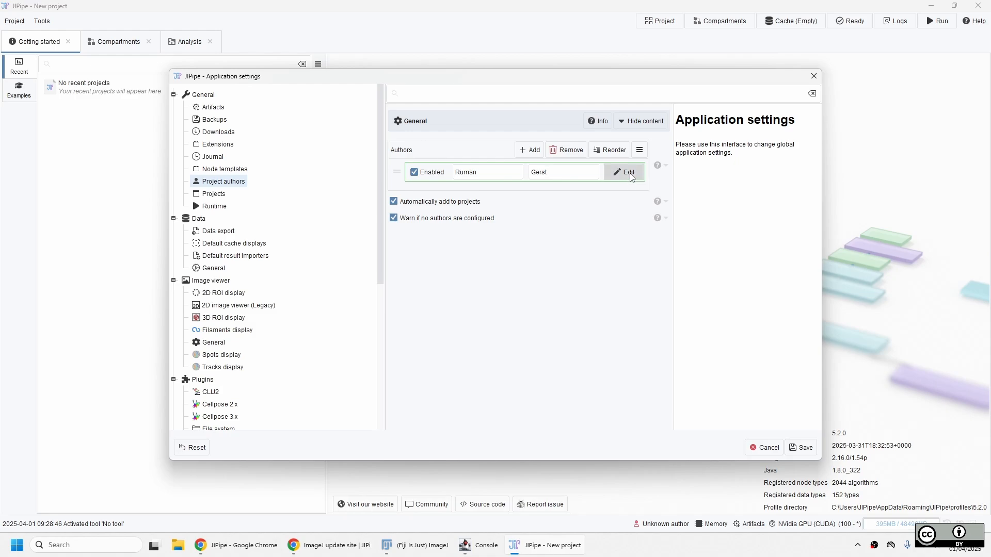
{"action": "left_click_drag", "start_coordinate": [516, 124], "coordinate": [722, 209]}
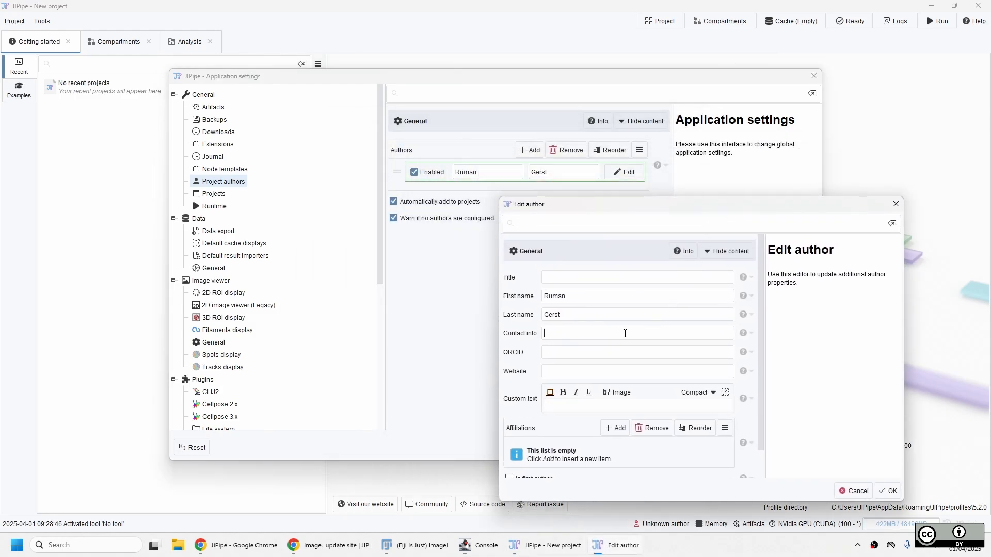
Enter the author's contact e-mail and add an 'HKI Jena' affiliation.
{"action": "scroll", "coordinate": [622, 394], "scroll_direction": "down", "scroll_amount": 1}
{"action": "left_click", "coordinate": [616, 398]}
{"action": "left_click", "coordinate": [561, 420]}
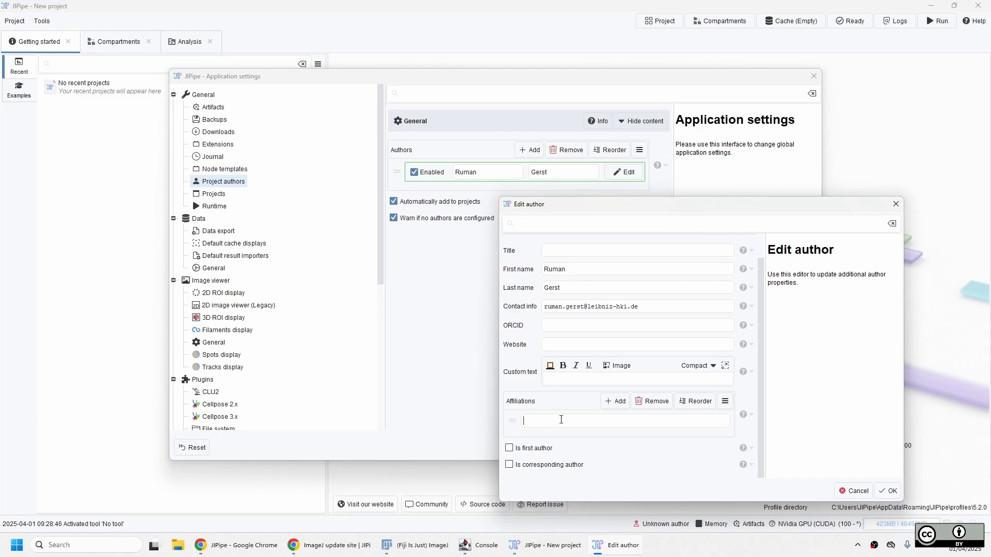
{"action": "type", "text": "BKI Jena"}
In Chrome, search for the author's ORCID, open the profile page and copy its URL.
{"action": "left_click", "coordinate": [329, 545]}
{"action": "key", "text": "ctrl+t"}
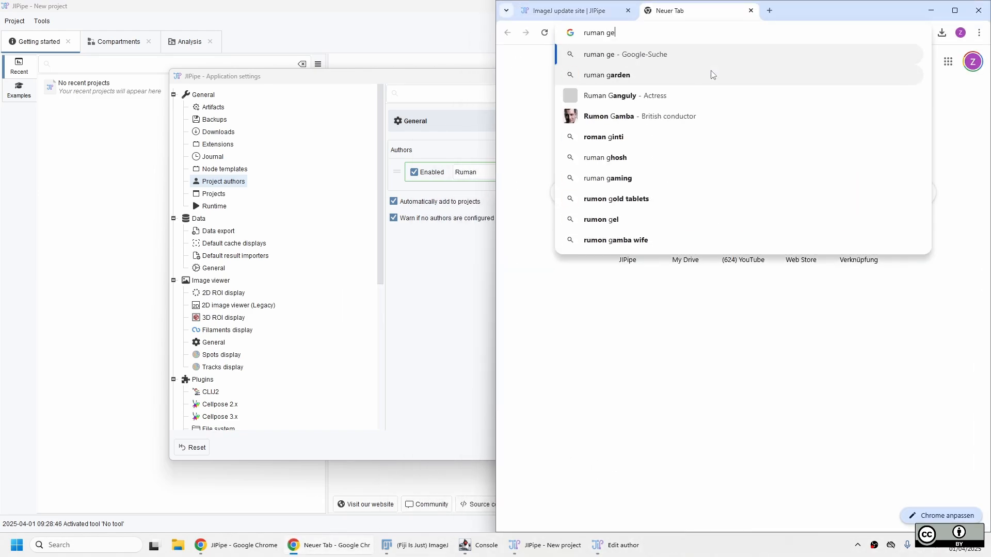
{"action": "key", "text": "Return"}
{"action": "left_click", "coordinate": [588, 158]}
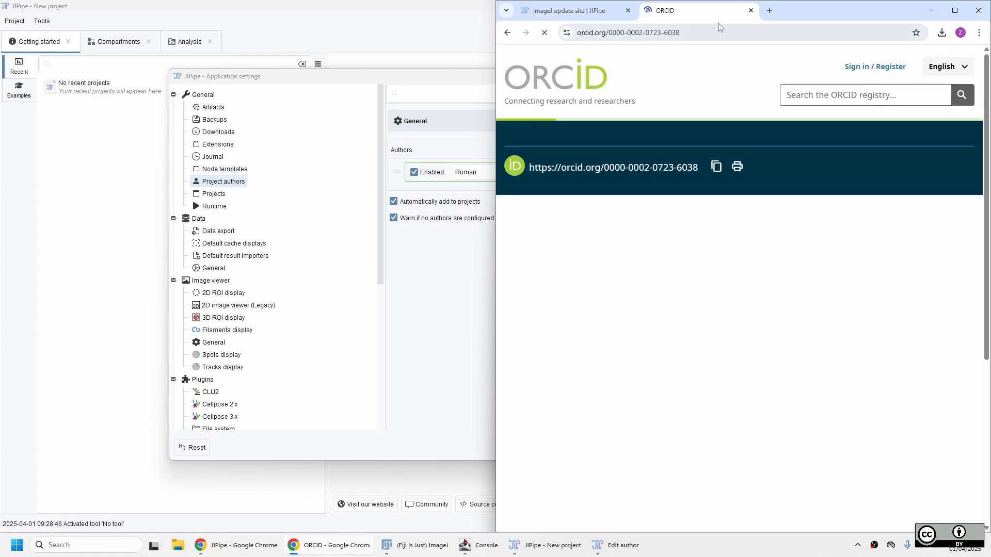
{"action": "key", "text": "ctrl+l"}
{"action": "key", "text": "ctrl+c"}
{"action": "left_click", "coordinate": [812, 269]}
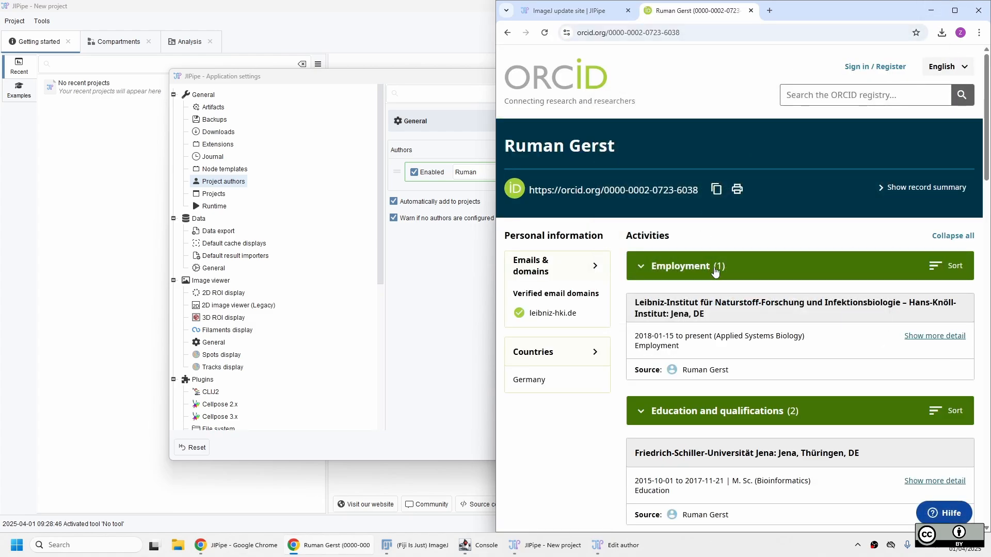
Paste the copied ORCID link into the author's ORCID field in JIPipe.
{"action": "left_click", "coordinate": [932, 17]}
{"action": "left_click", "coordinate": [563, 326]}
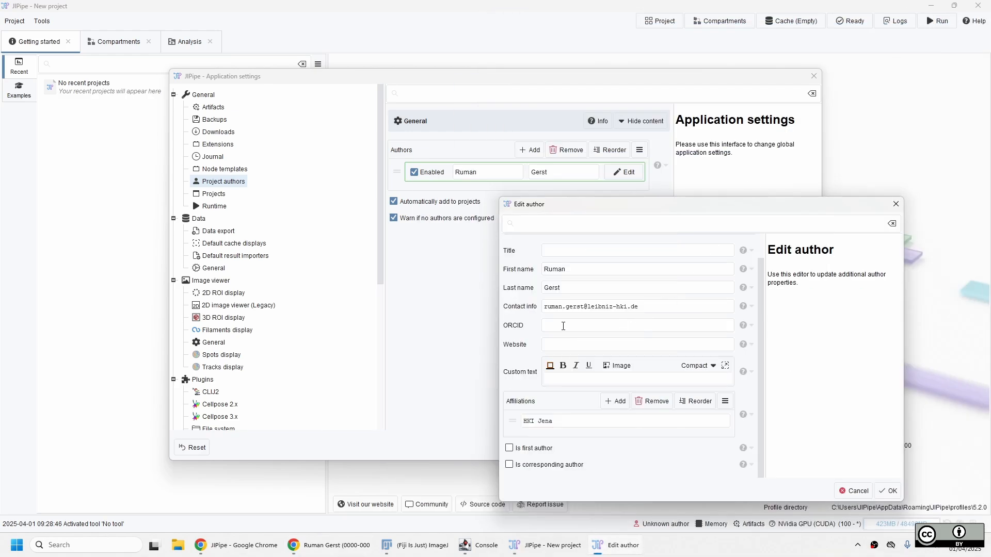
{"action": "key", "text": "ctrl+v"}
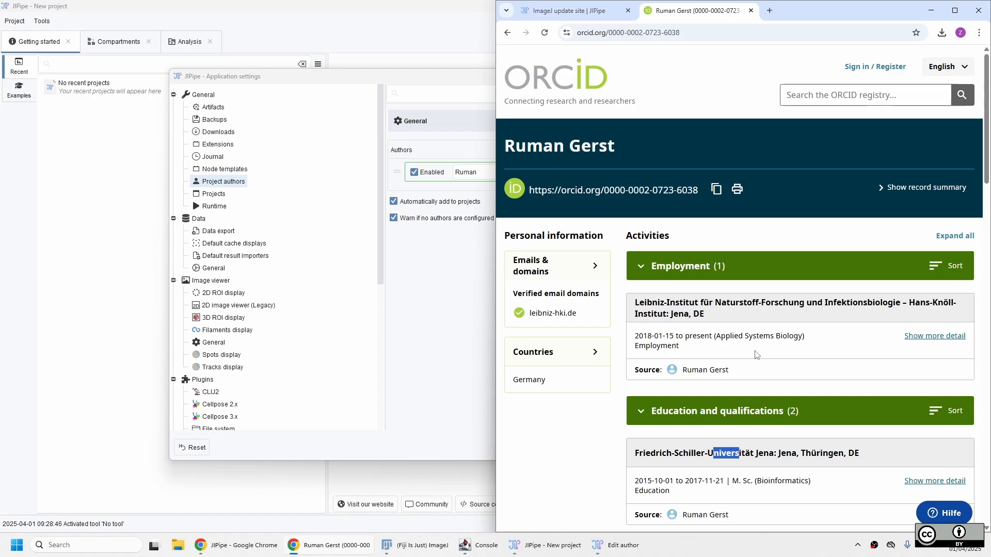
Confirm the Edit author dialog and save the application settings with the new author.
{"action": "key", "text": "alt+Tab"}
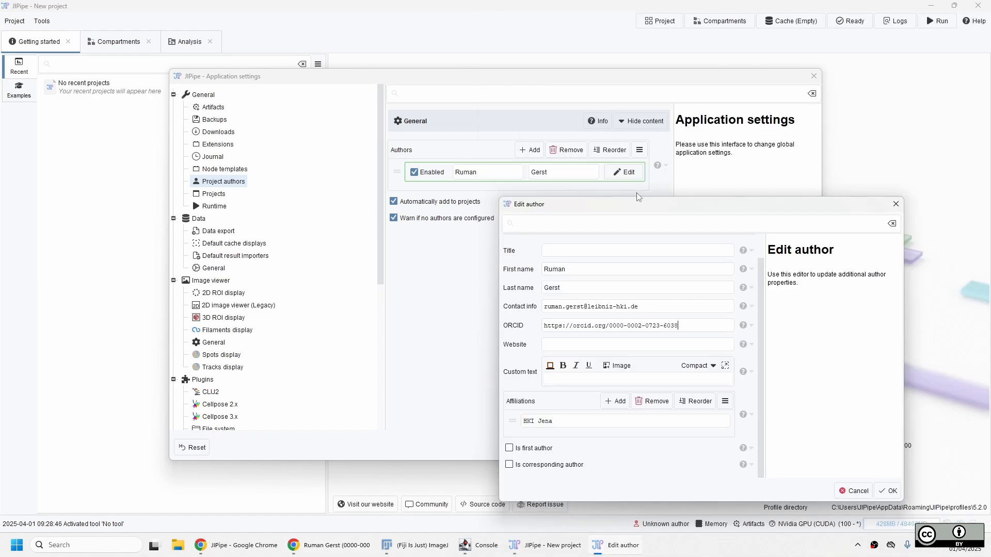
{"action": "left_click_drag", "start_coordinate": [670, 210], "coordinate": [664, 166]}
{"action": "left_click", "coordinate": [883, 448]}
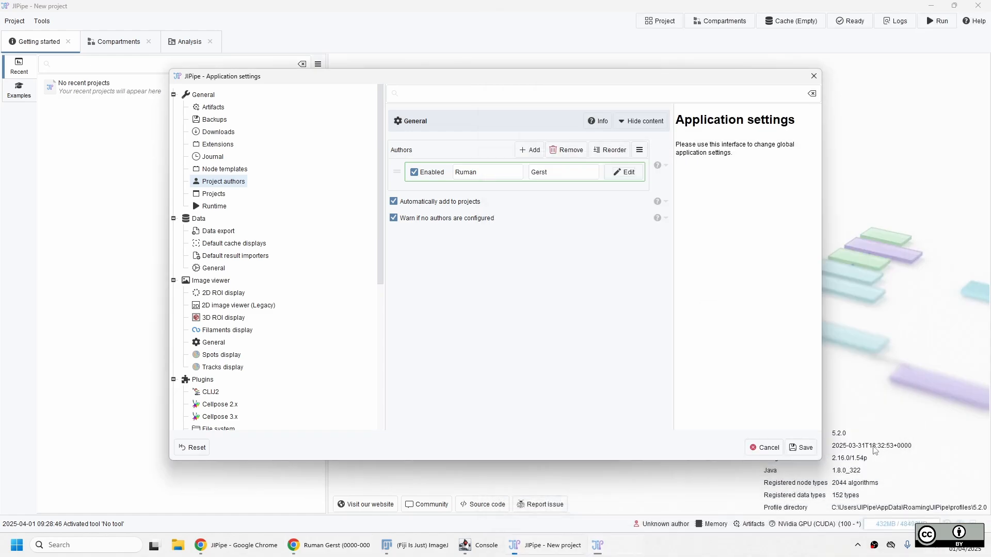
{"action": "left_click", "coordinate": [802, 448]}
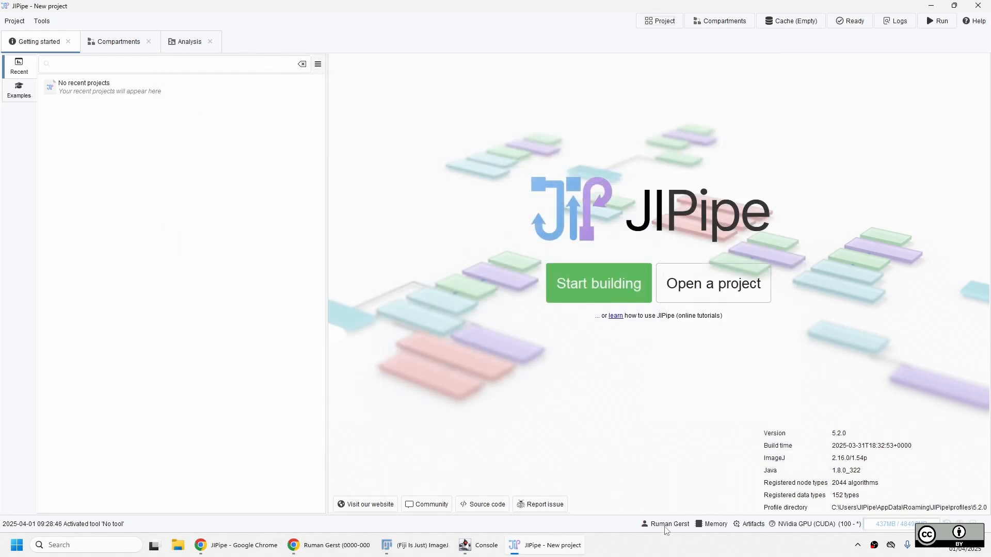